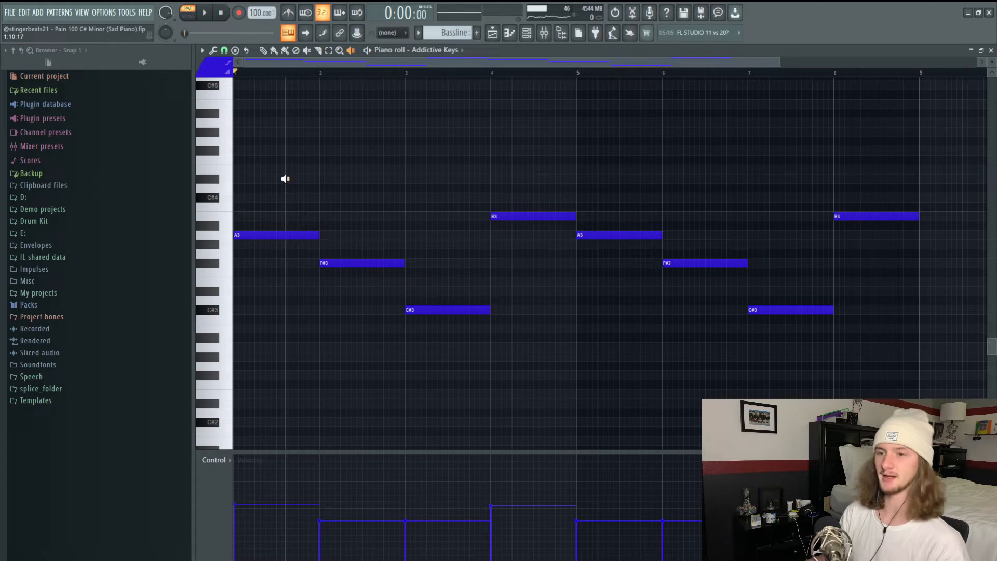
Audition the bassline's first four notes, A3, F#3, C#3 and B3, in order in the Bassline pattern
left_click_drag(257, 244, 342, 257)
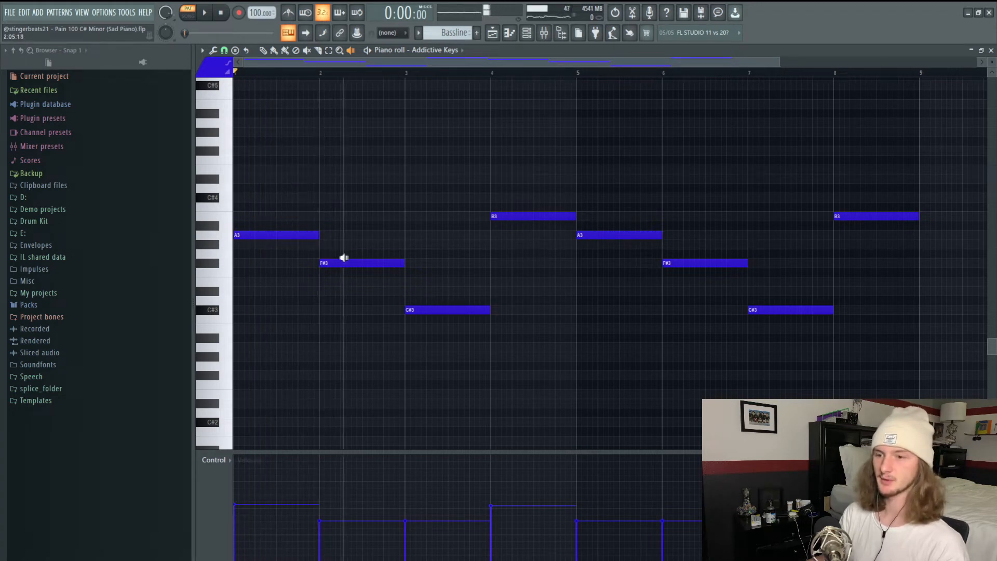
left_click(344, 263)
left_click(422, 311)
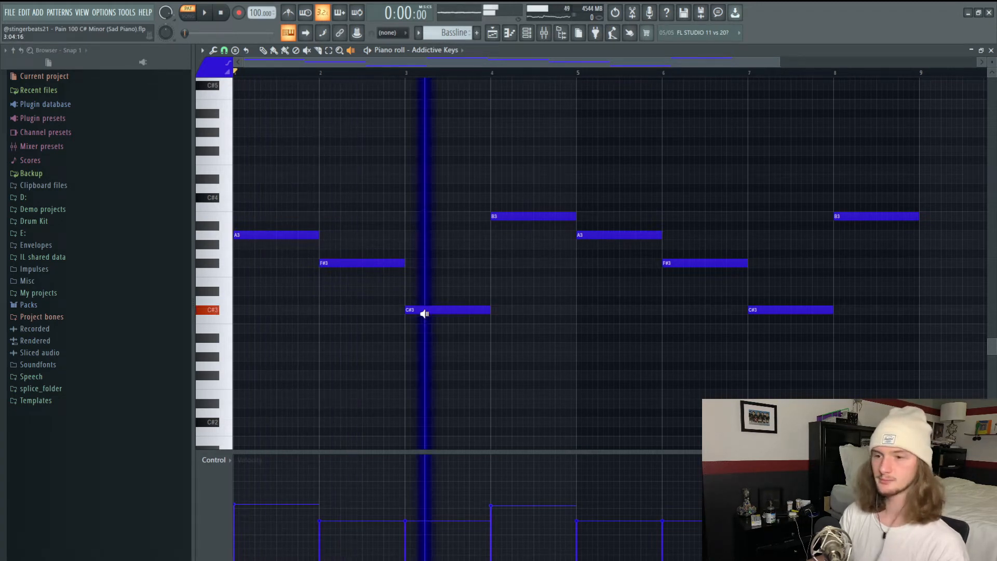
left_click(510, 217)
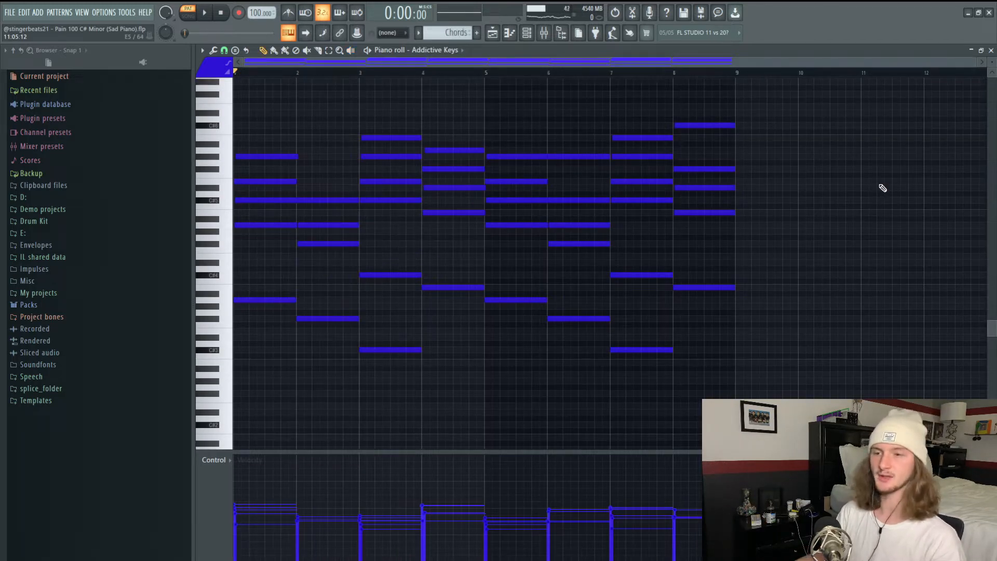
Play the Chords pattern and examine the staggered start times of the notes in the first bar's chord
key("space")
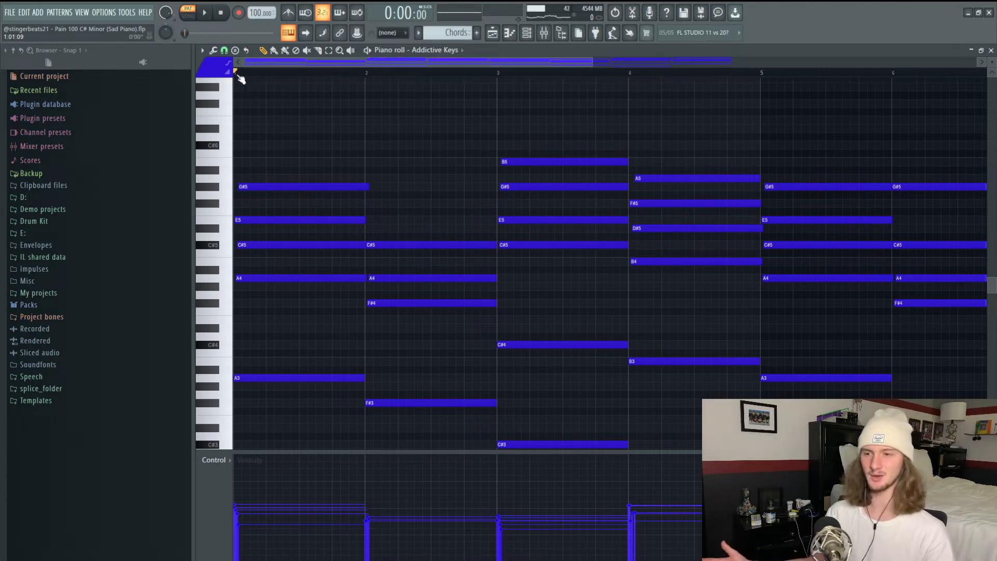
scroll(240, 78, "up", 5)
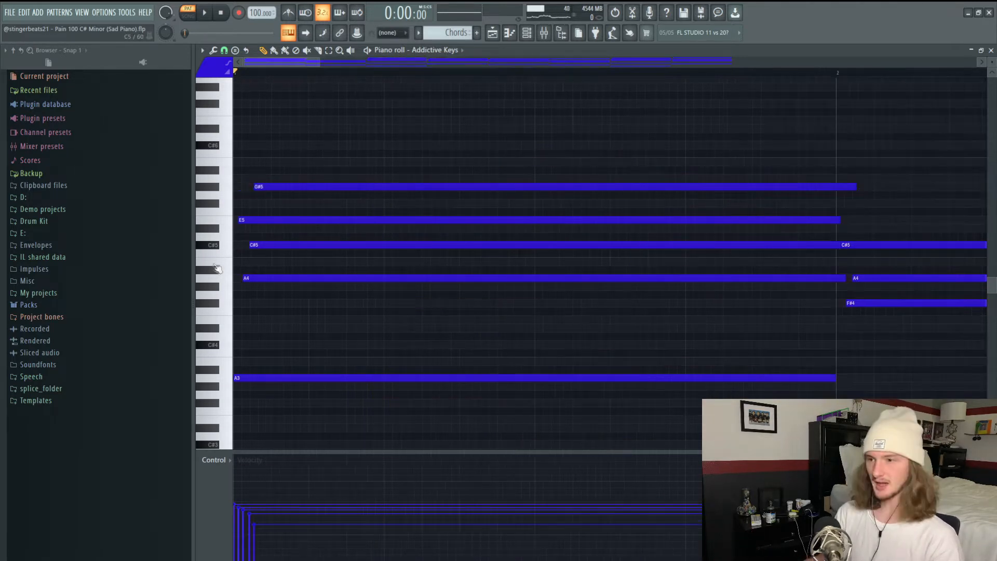
left_click_drag(258, 260, 263, 284)
left_click_drag(263, 233, 270, 246)
left_click_drag(275, 210, 283, 223)
left_click_drag(294, 168, 306, 189)
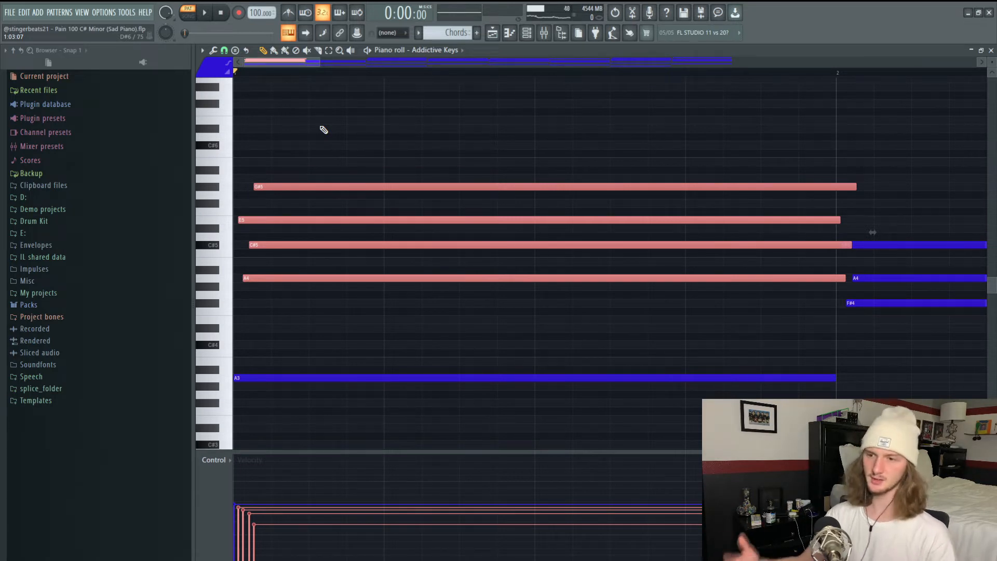
key("ctrl+a")
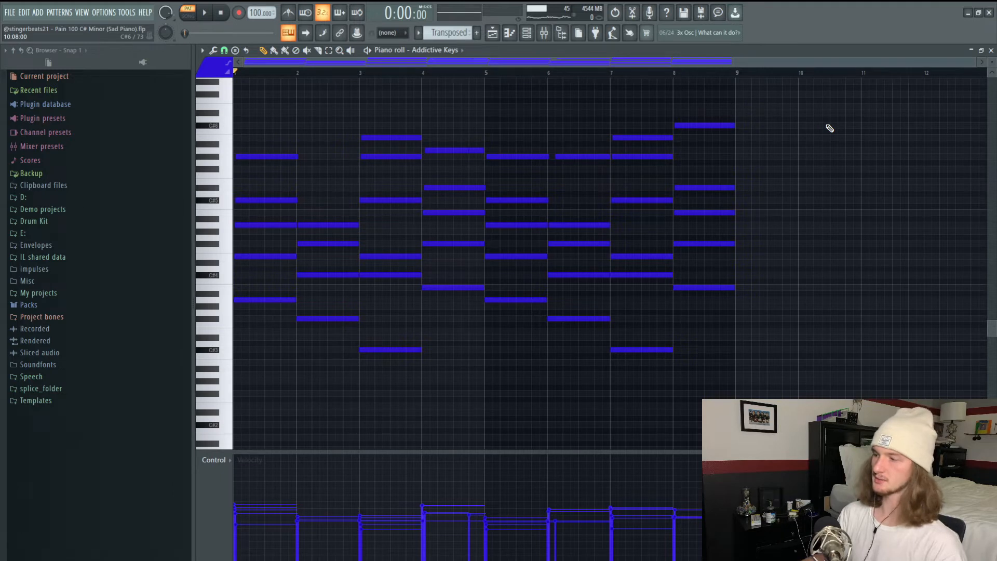
Play the Transposed pattern and try the first chord's E4 an octave higher before returning it to its lower octave
key("space")
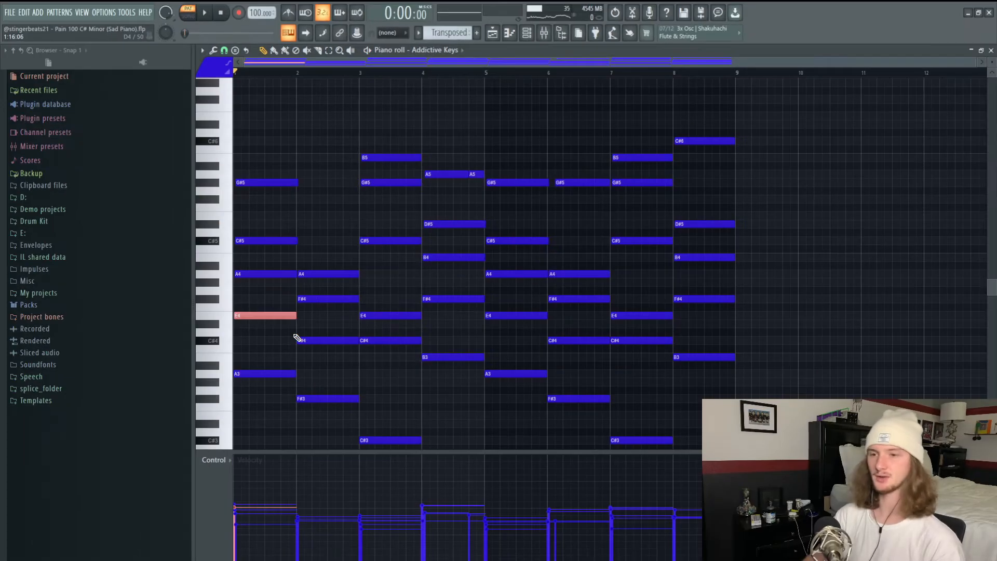
key("ctrl+Up")
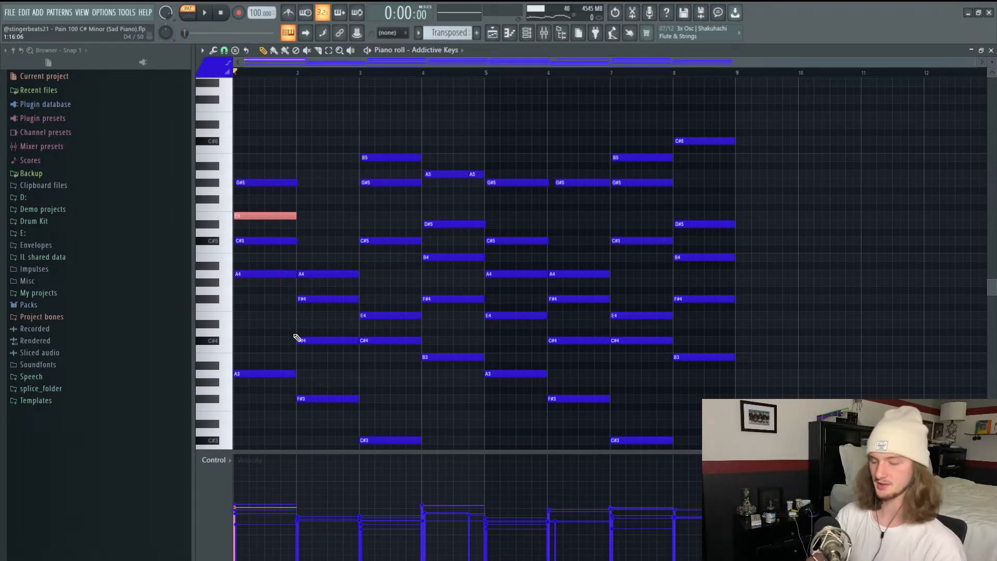
key("ctrl+Down")
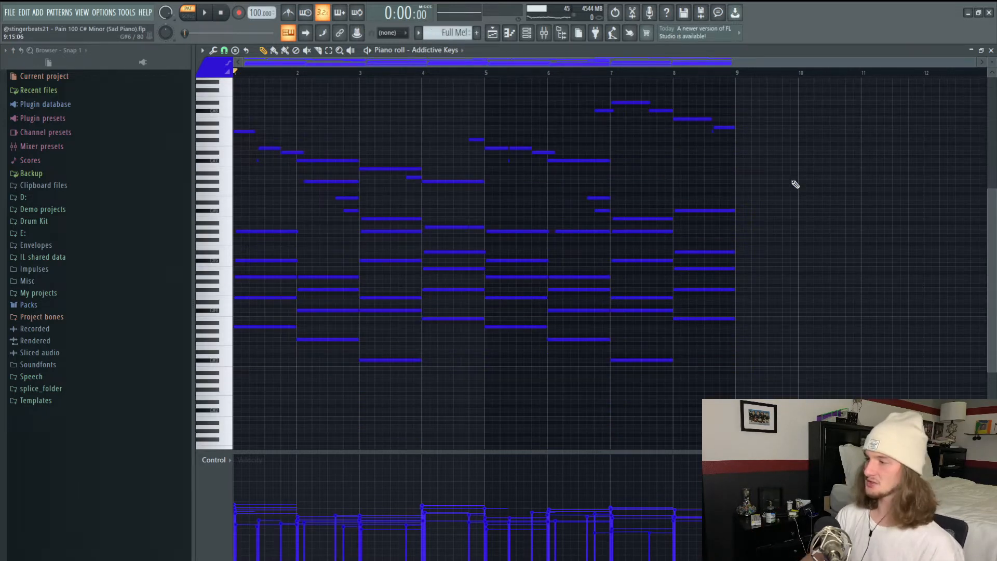
Play the Full Mel pattern and examine the melody notes above the chords in the opening bars
key("space")
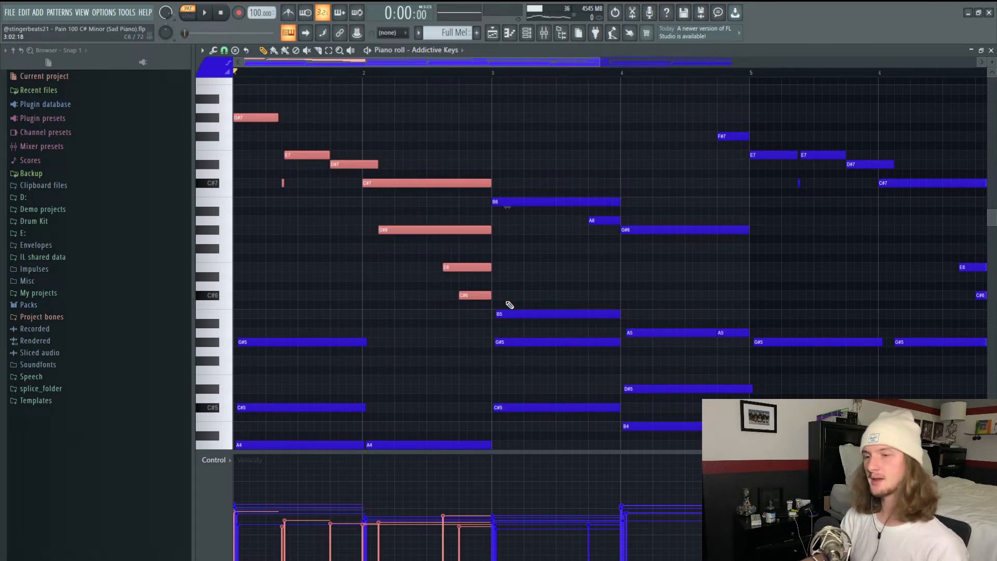
left_click_drag(517, 302, 523, 326)
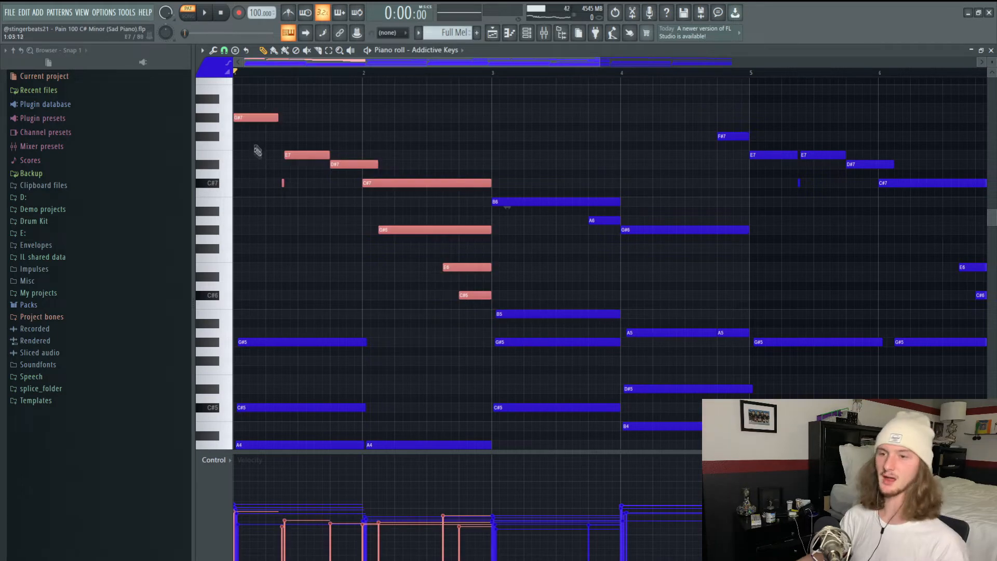
left_click(456, 293)
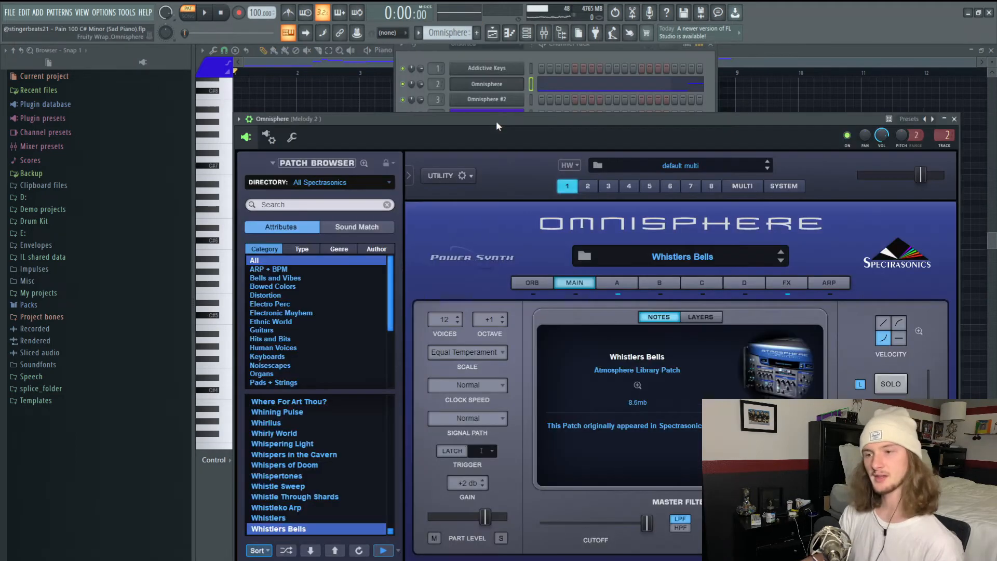
Review and play the Omnisphere Whistlers Bells counter-melody and the Omnisphere #2 Distant Memories chords
left_click(509, 33)
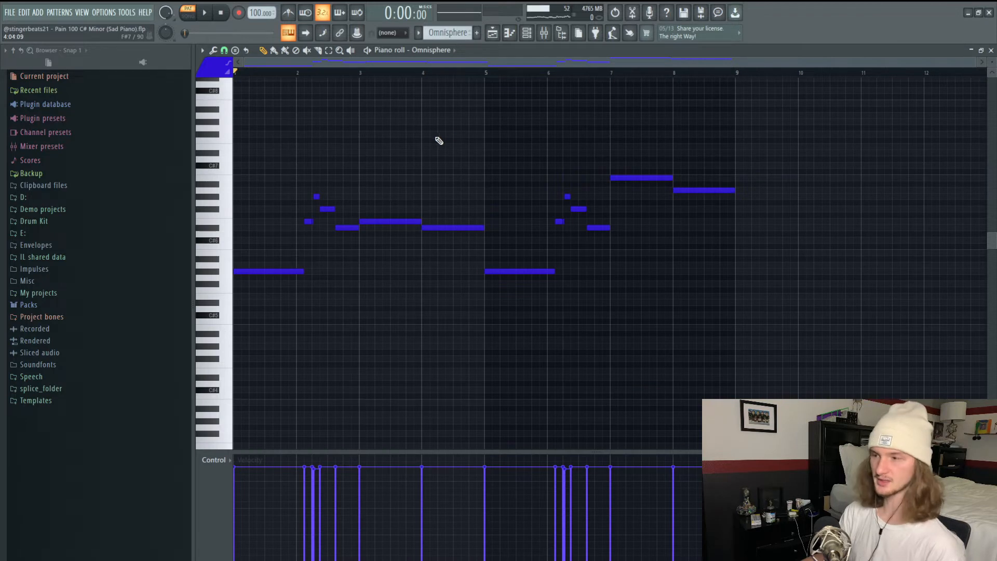
key("space")
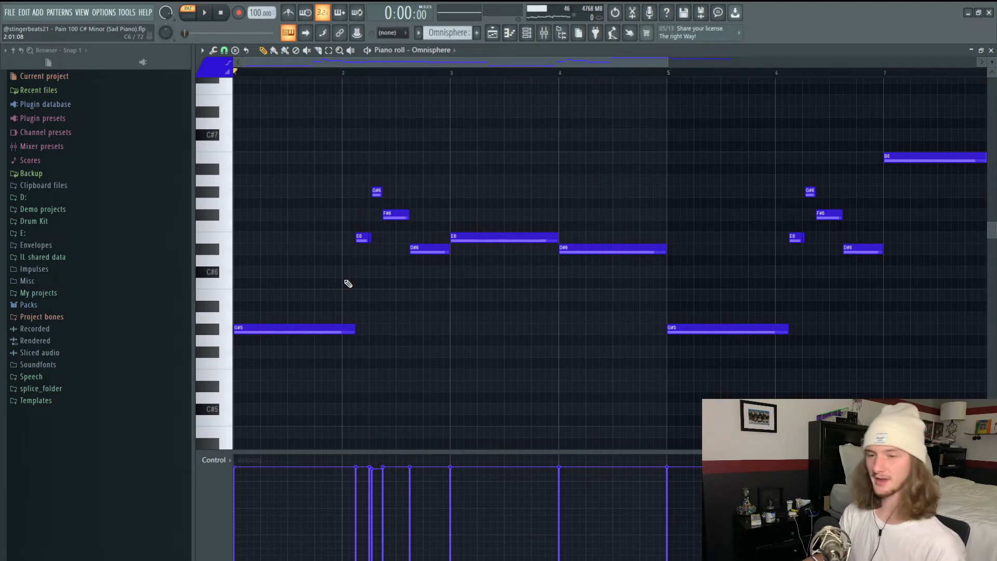
left_click_drag(288, 280, 343, 350)
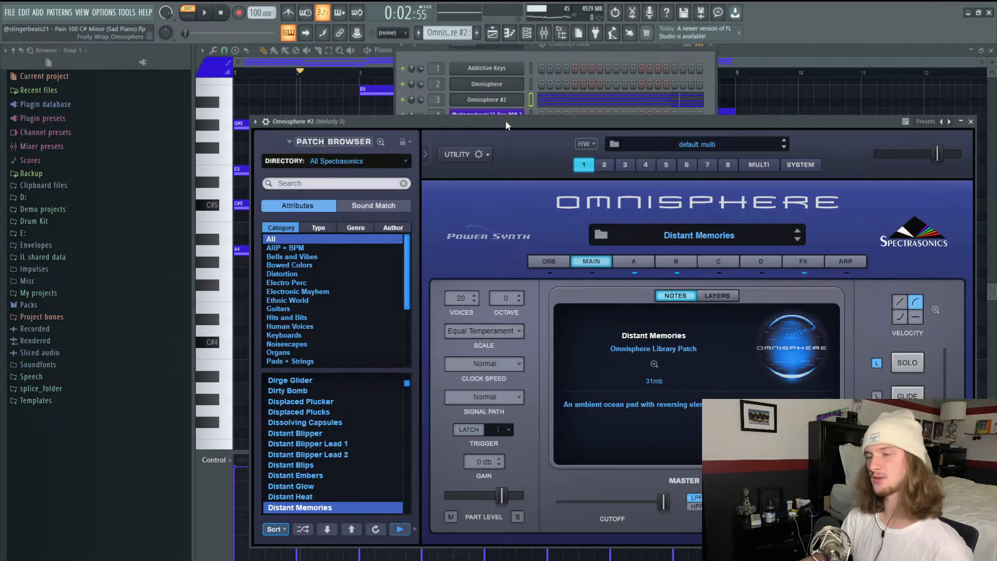
left_click(480, 98)
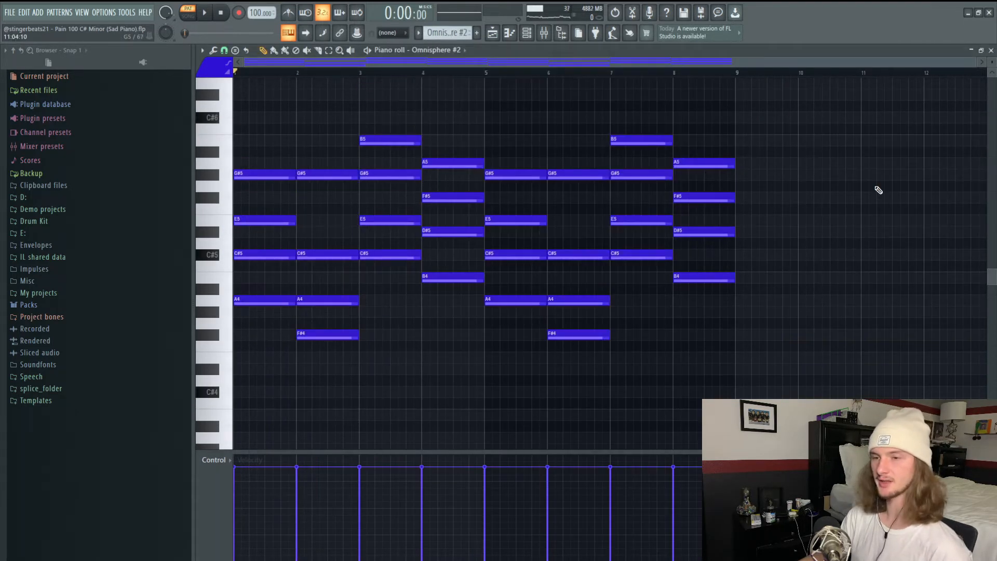
key("space")
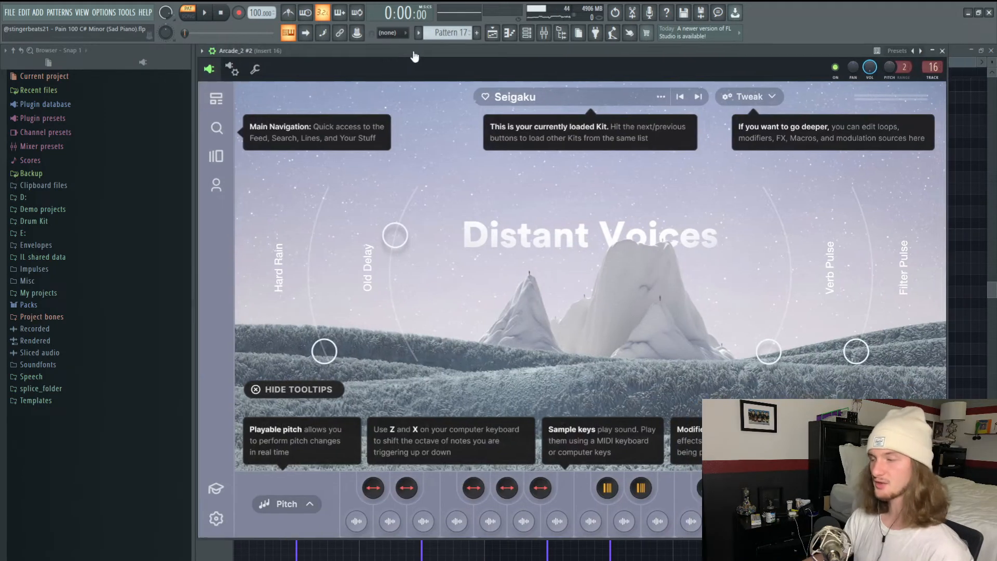
Review the Arcade_2 #2 notes in Pattern 17 and play the pattern
left_click(496, 33)
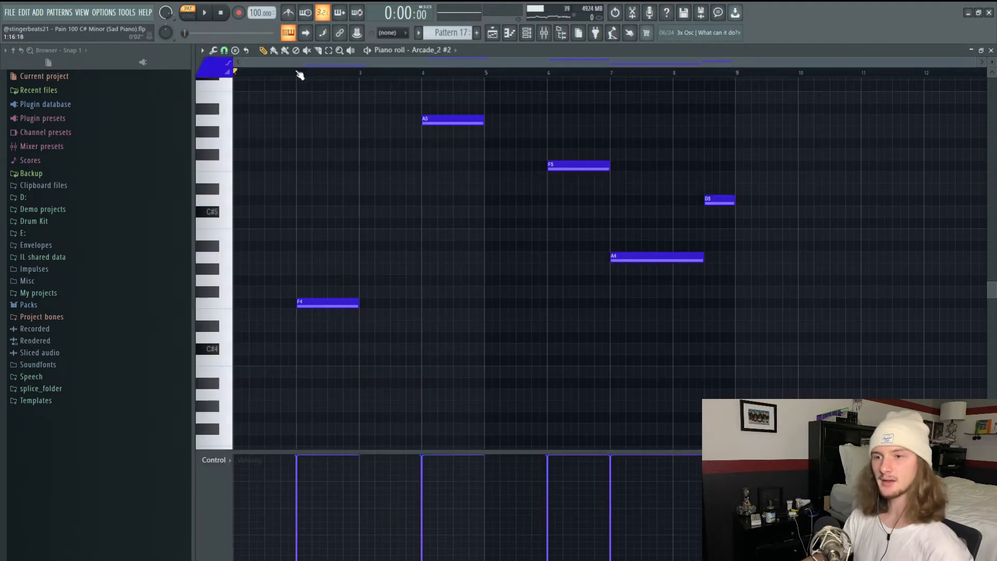
key("space")
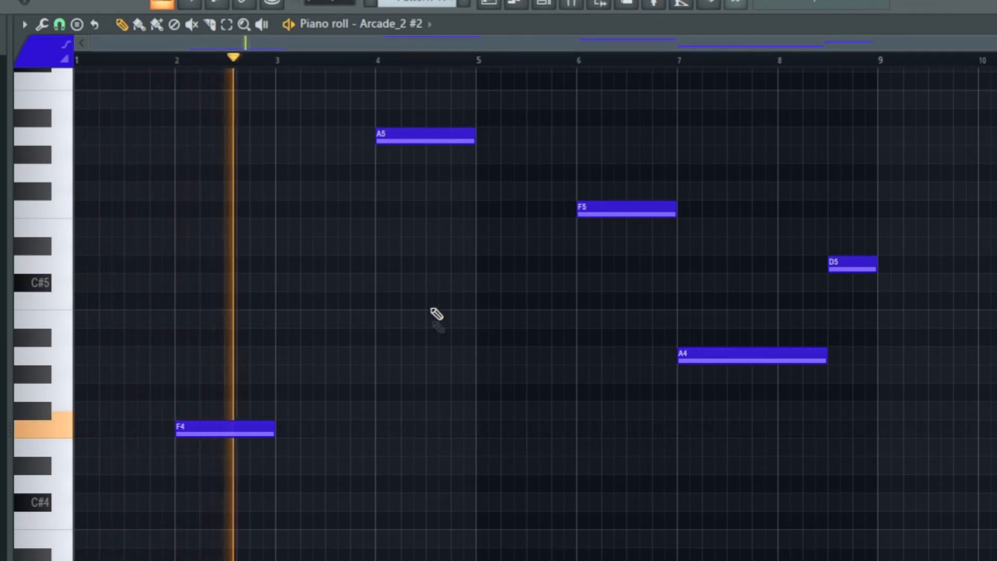
scroll(437, 313, "up", 3)
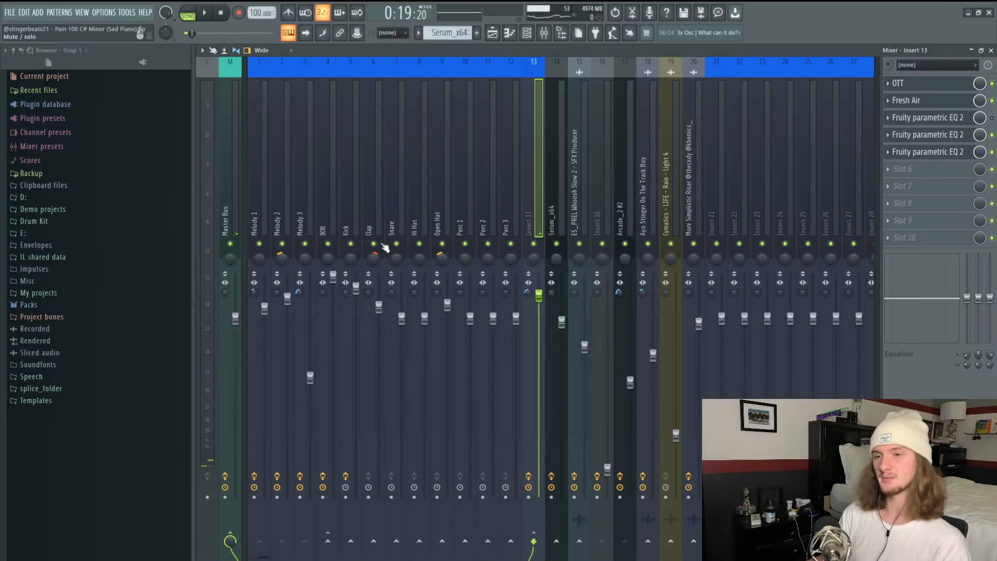
Inspect the mixer routing of the melody tracks into Insert 13, including Melody 1 and Melody 3
left_click(289, 211)
left_click(263, 216)
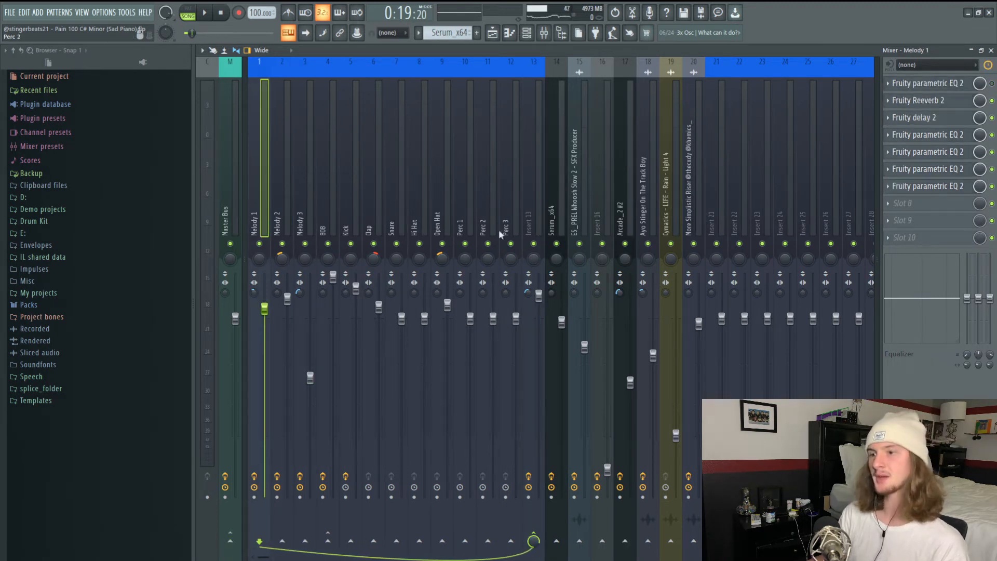
left_click(540, 243)
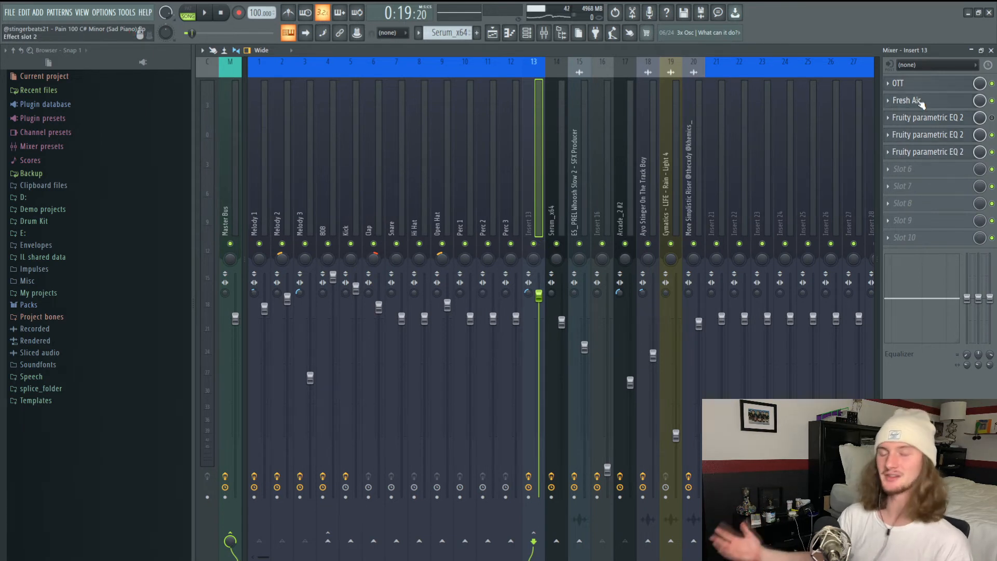
left_click(305, 224)
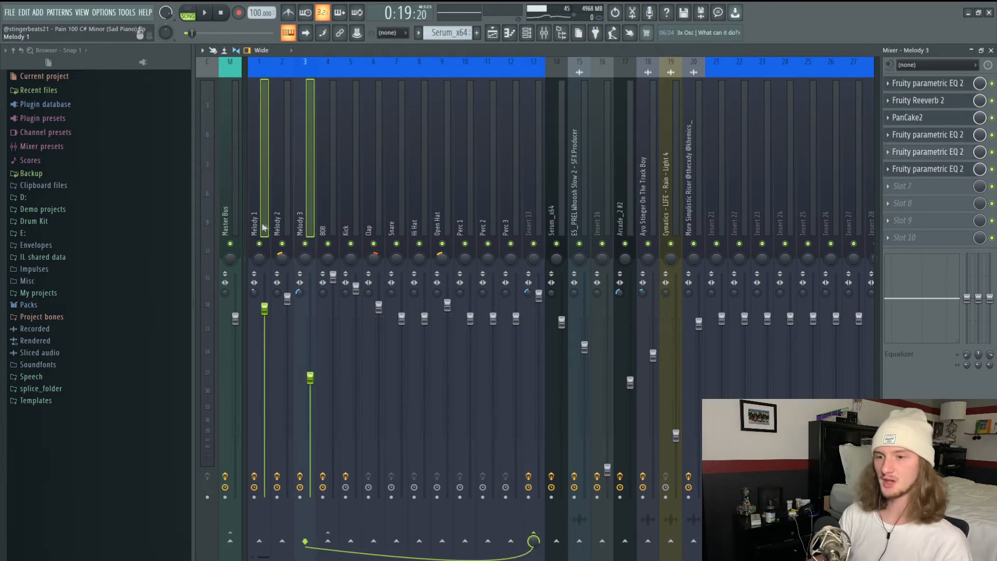
Review Insert 13's effect chain, including OTT, Fresh Air and the Fruity parametric EQ 2 instances
left_click(535, 195)
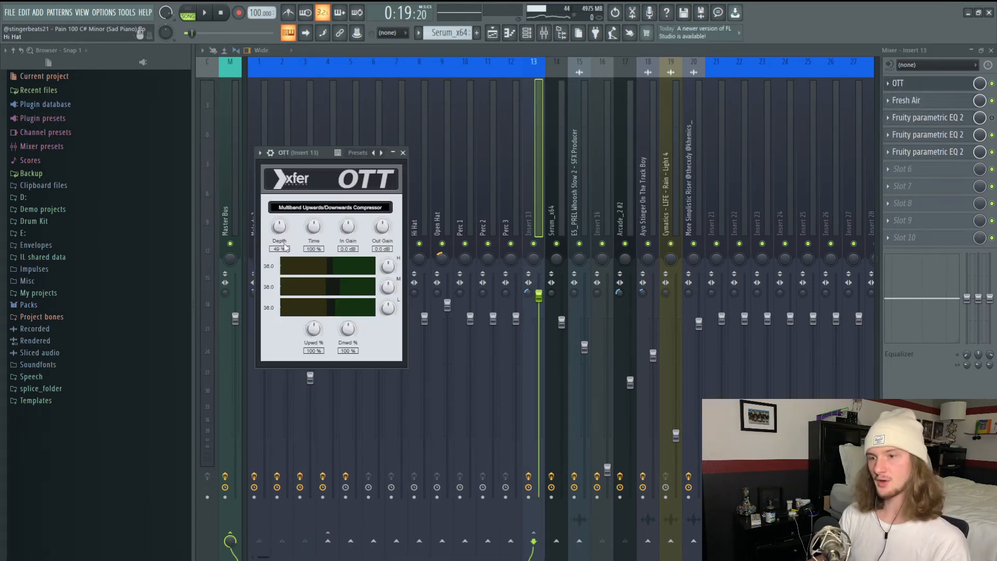
left_click(912, 100)
left_click(932, 121)
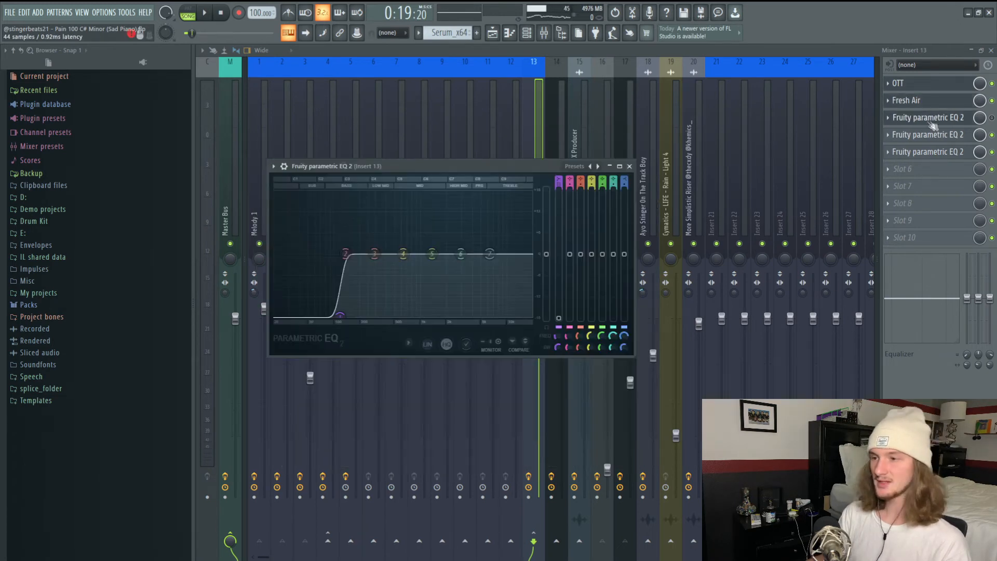
left_click(920, 134)
left_click(921, 151)
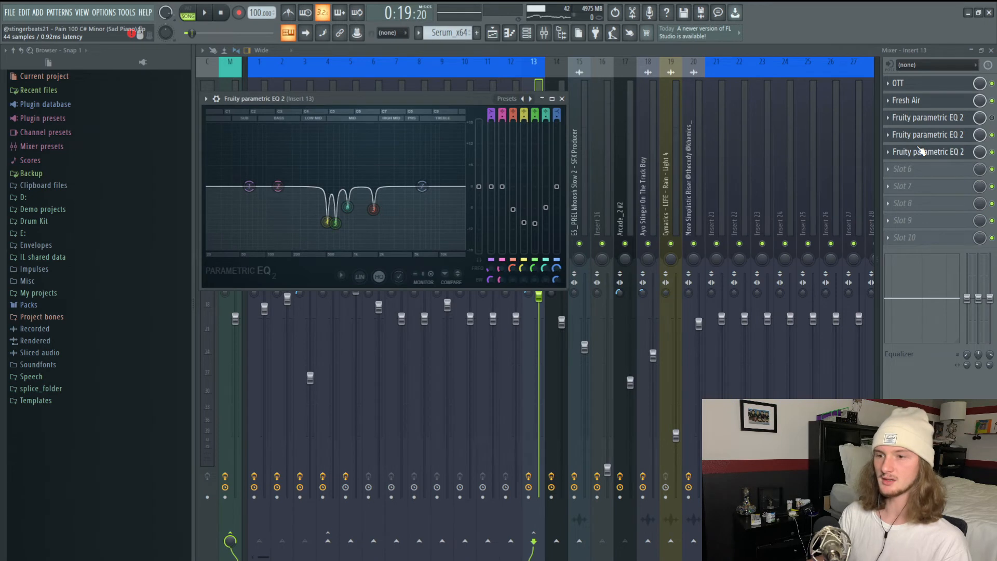
left_click(562, 99)
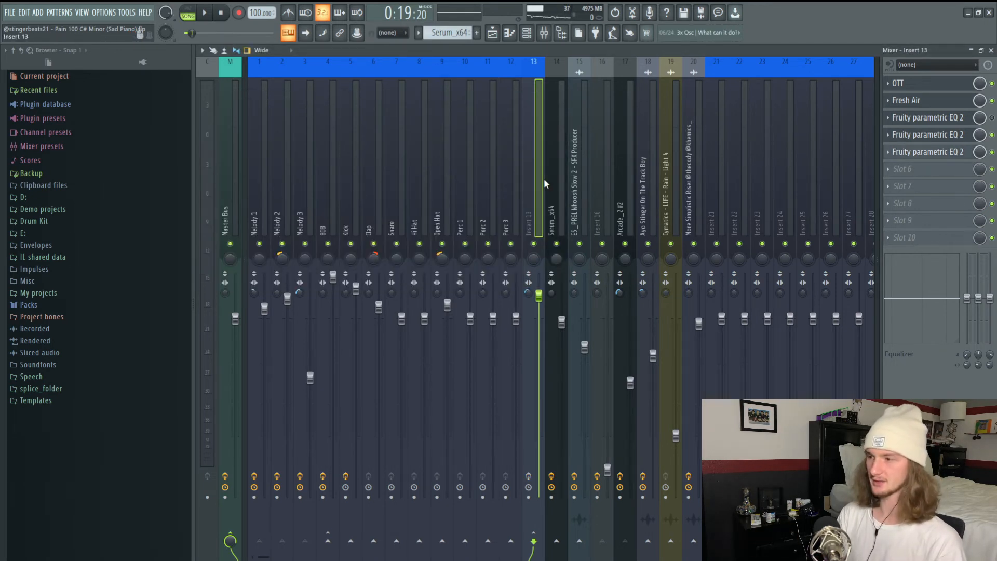
Play the same song section twice while monitoring Insert 13's melody bus, stopping playback after each listen
key("space")
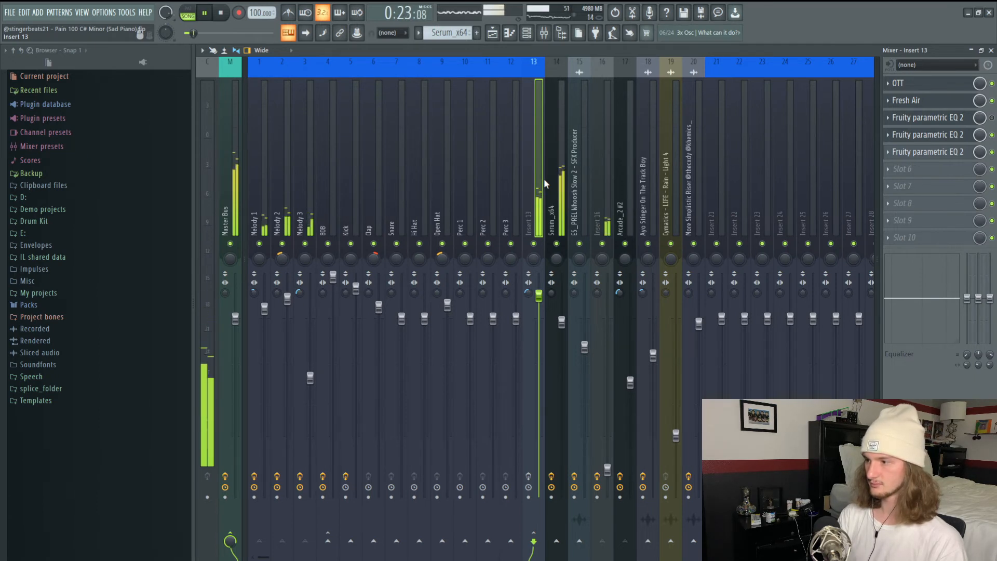
key("space")
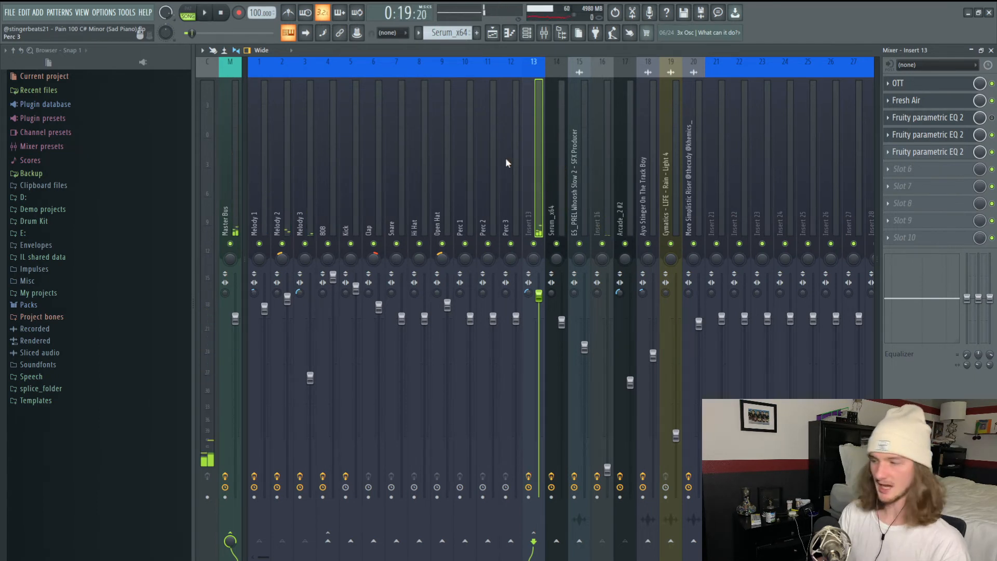
key("space")
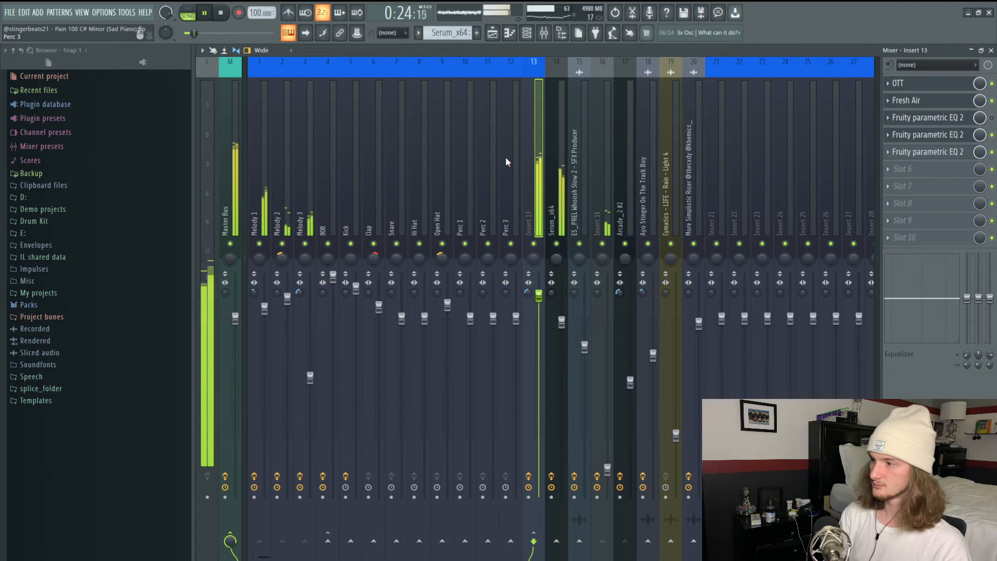
left_click(218, 5)
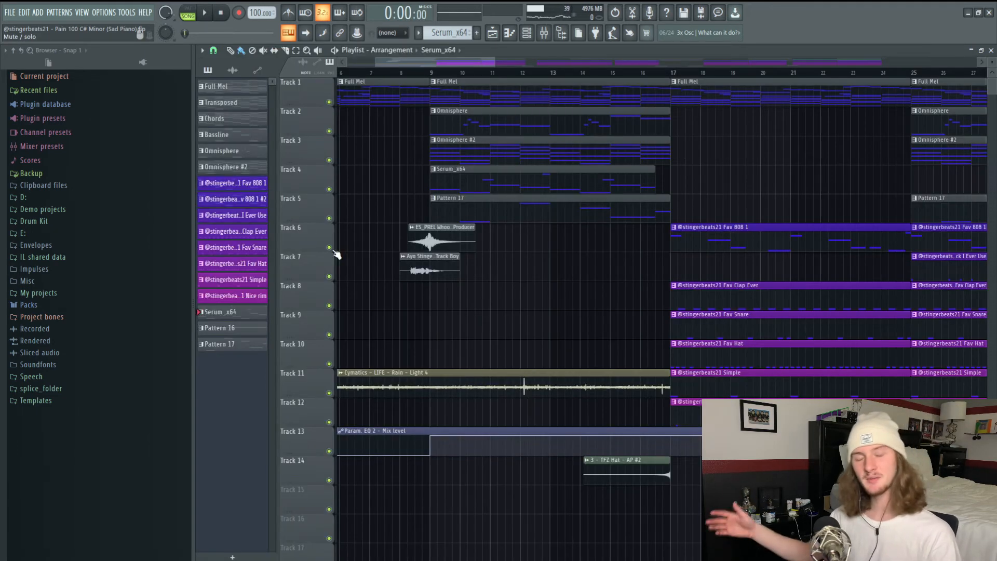
Open the Fav 808 1 pattern from the arrangement and play the 808 and kick patterns
double_click(823, 226)
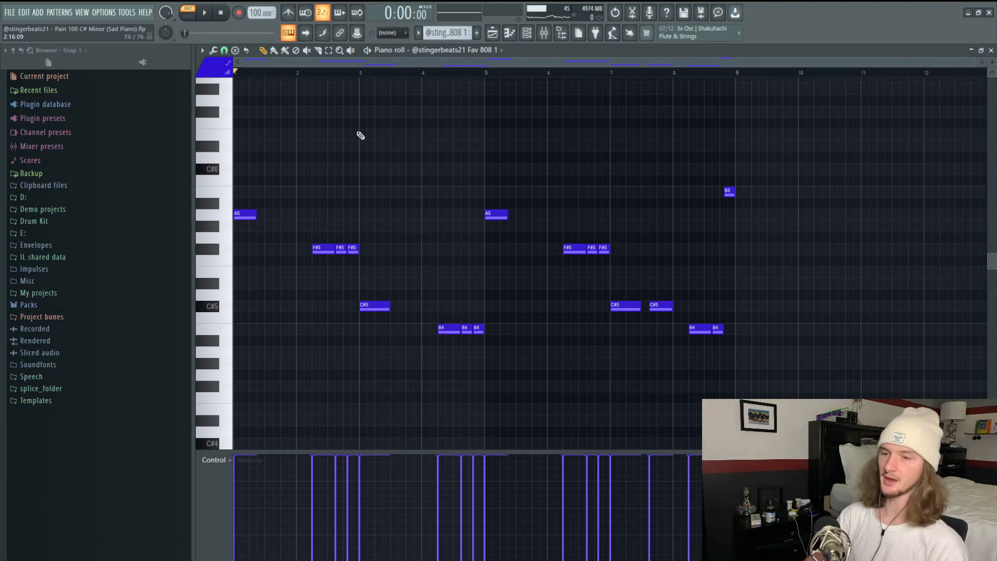
key("space")
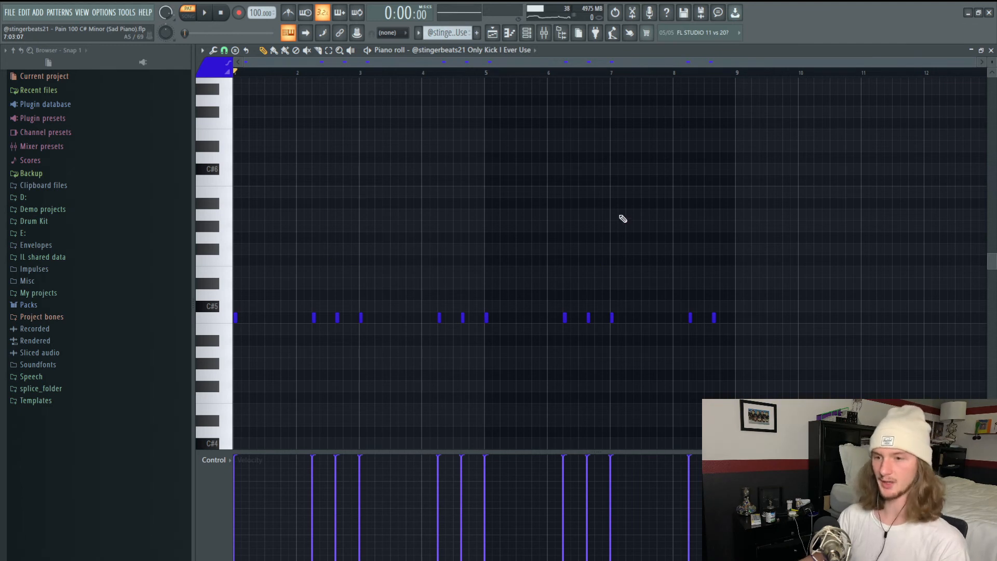
key("space")
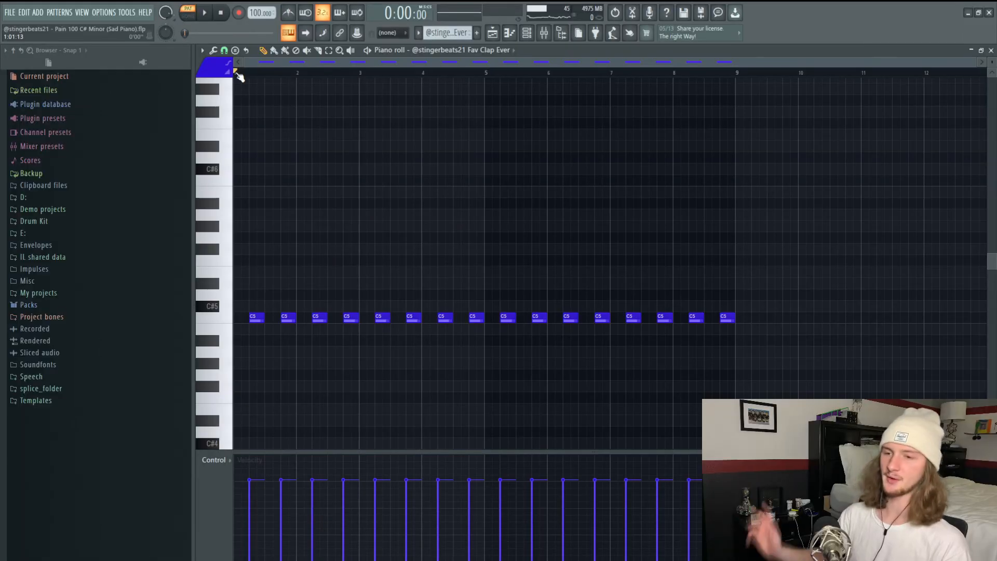
Play the Fav Clap Ever, Fav Snare and Fav Hat patterns in the piano roll to review their rhythms
key("space")
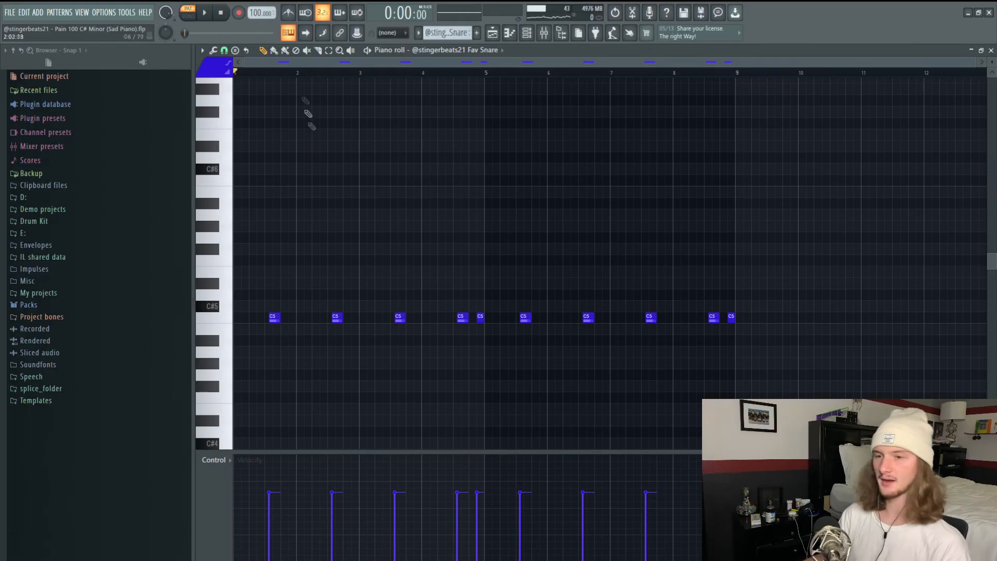
key("space")
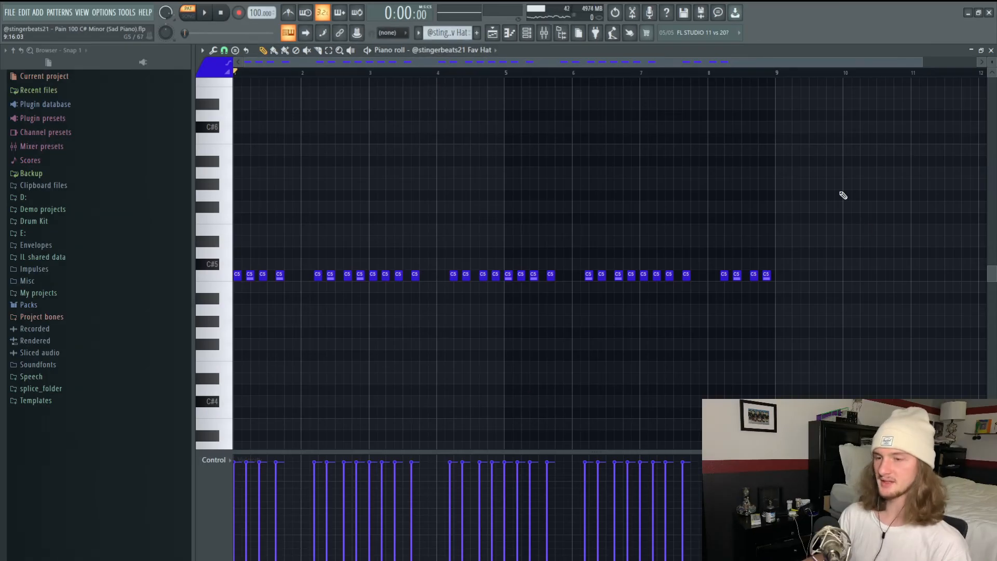
key("space")
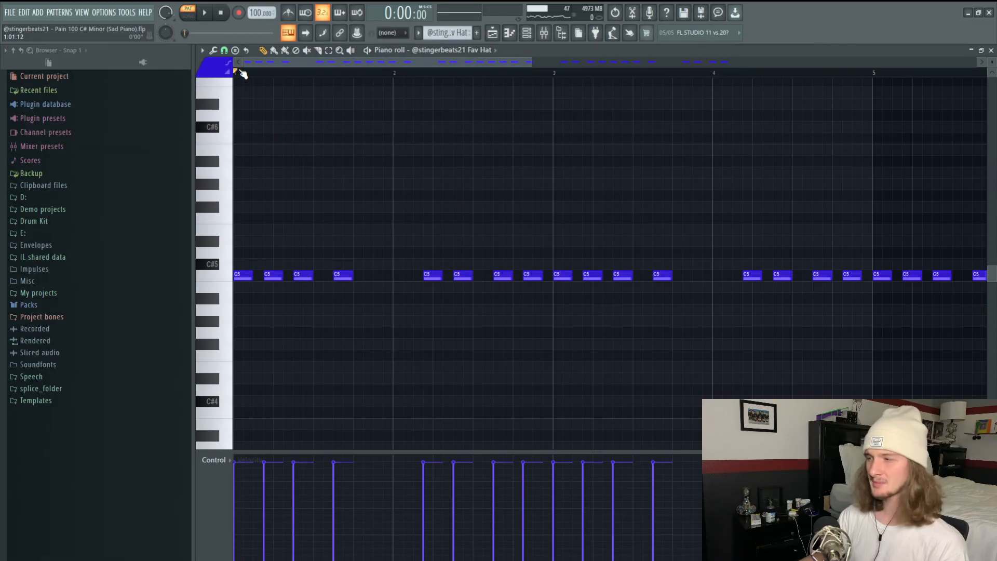
scroll(243, 74, "up", 1)
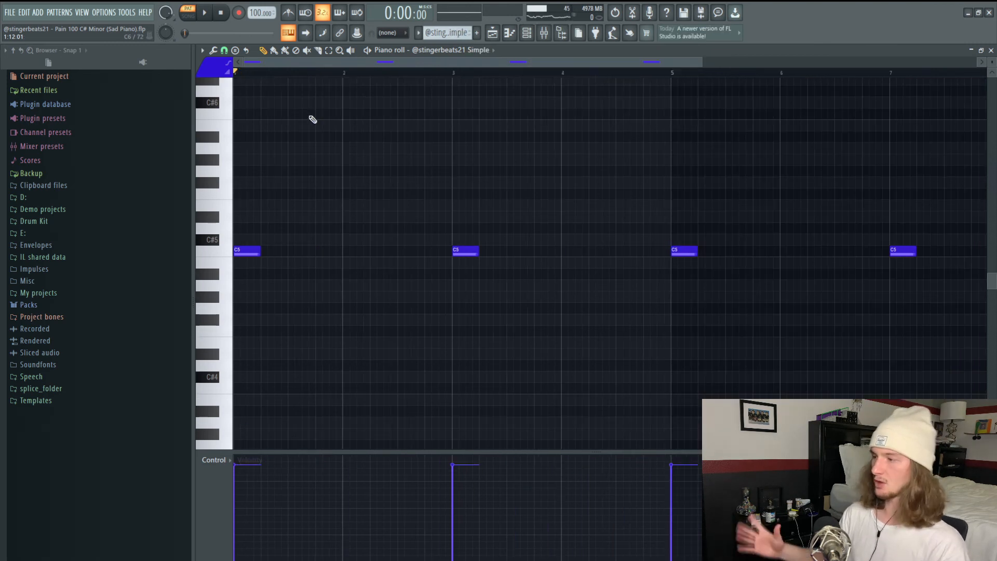
Play the Simple and Nice rim patterns in the piano roll to review their note placement
key("space")
key("space")
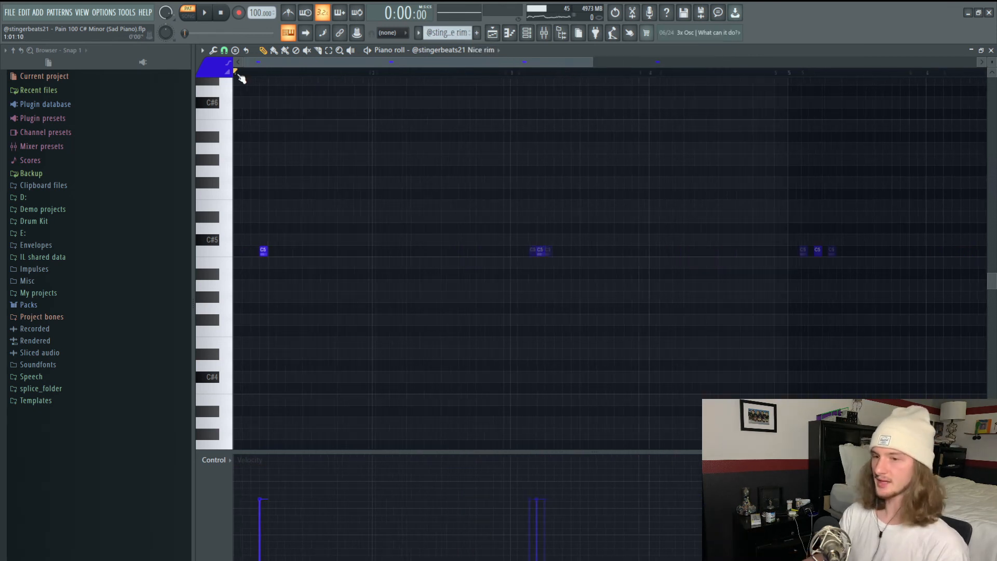
scroll(241, 78, "up", 2)
key("space")
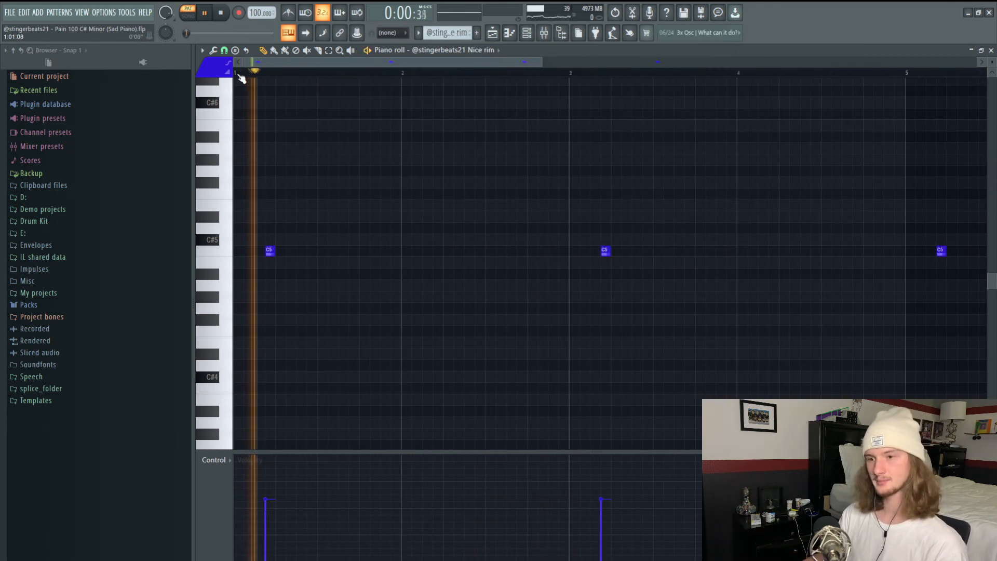